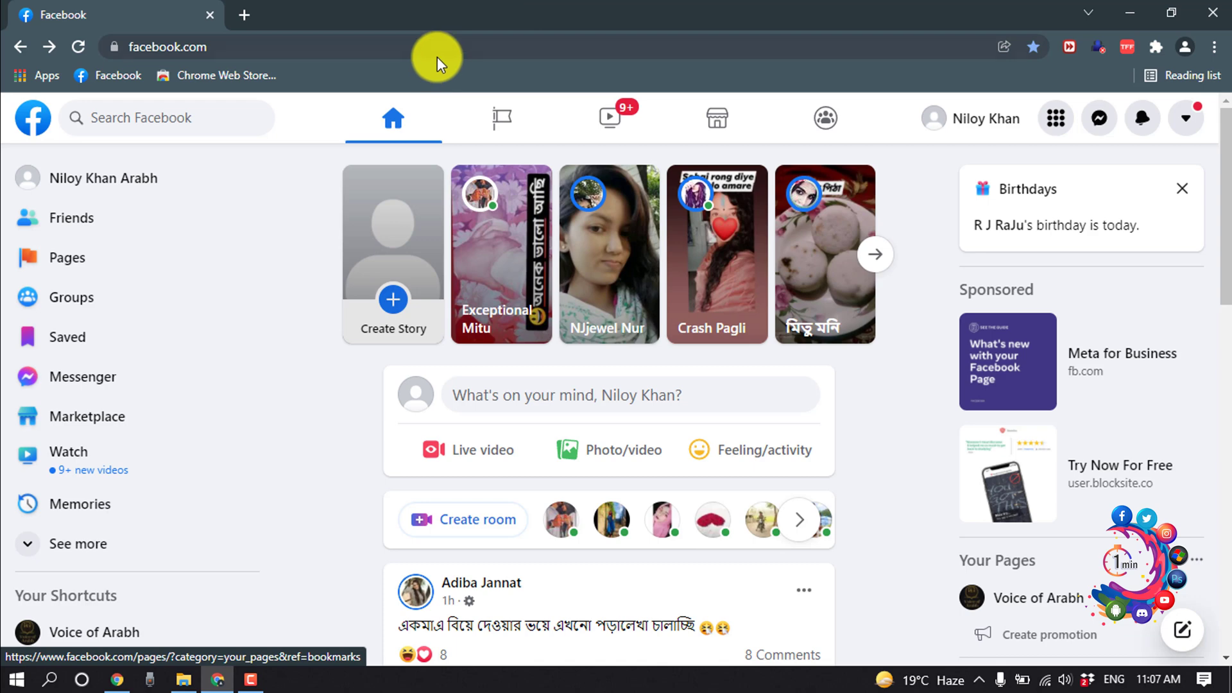
# Open the story creation page on the Facebook website.
pyautogui.click(375, 315)
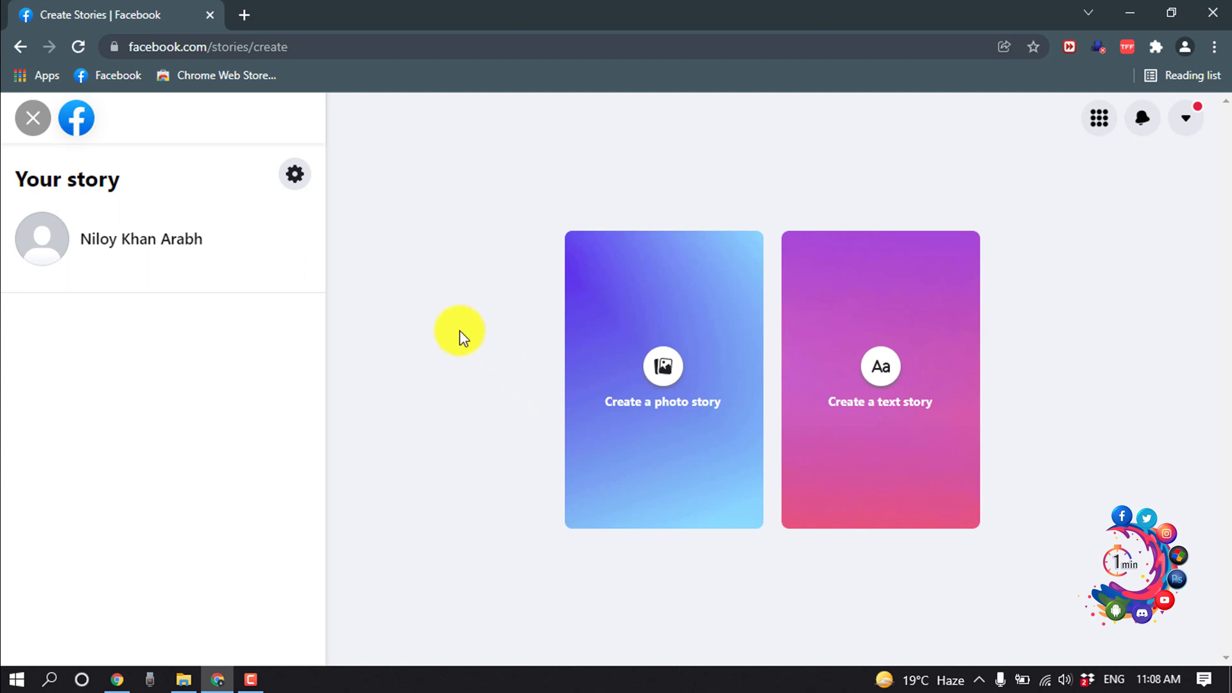
# Search Google for memu in a new browser tab and open the official MEmu emulator site.
pyautogui.click(244, 14)
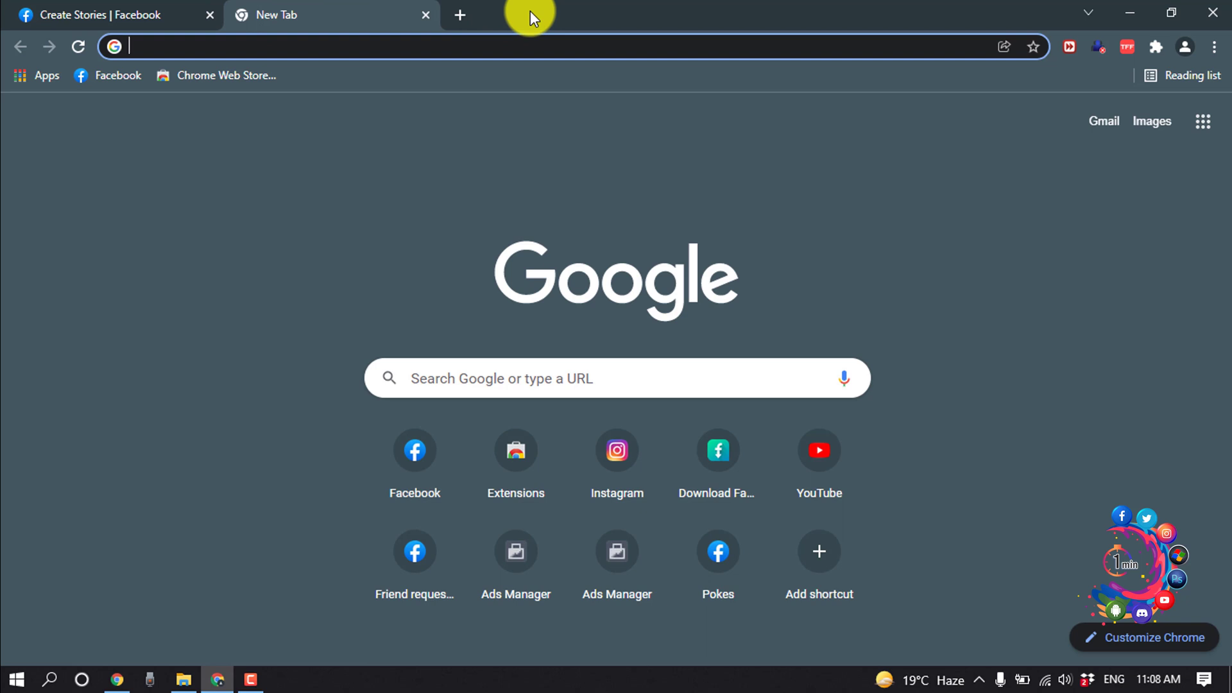
pyautogui.write('memu')
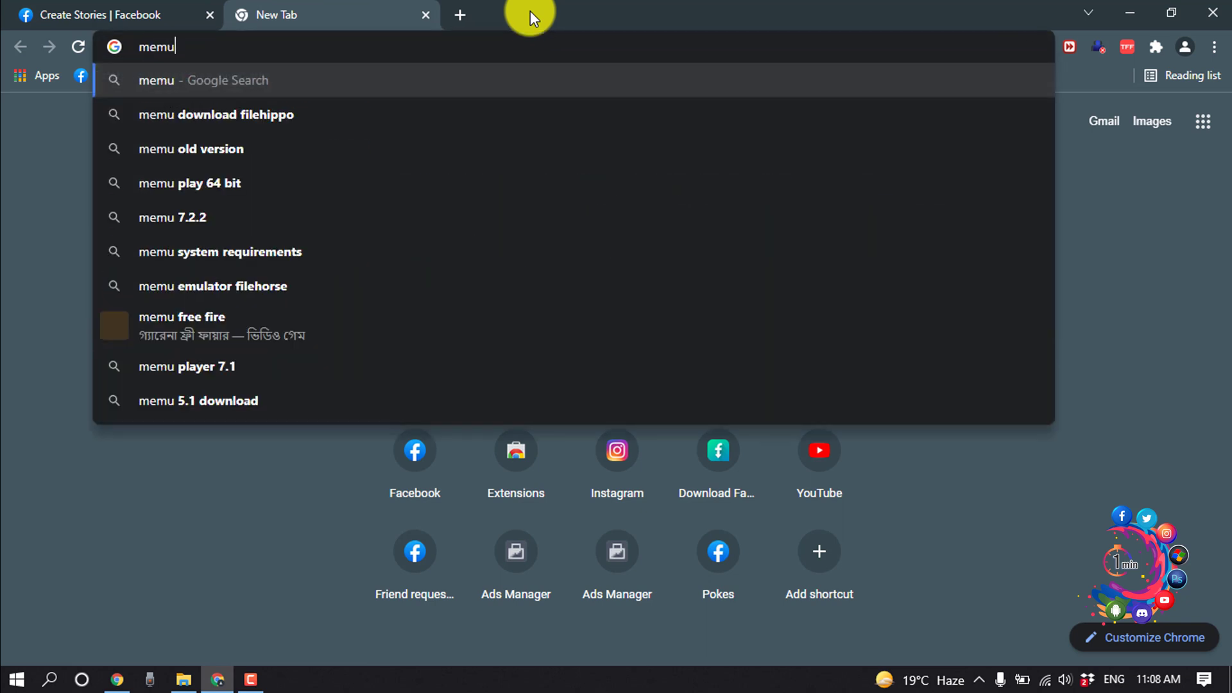
pyautogui.press('Return')
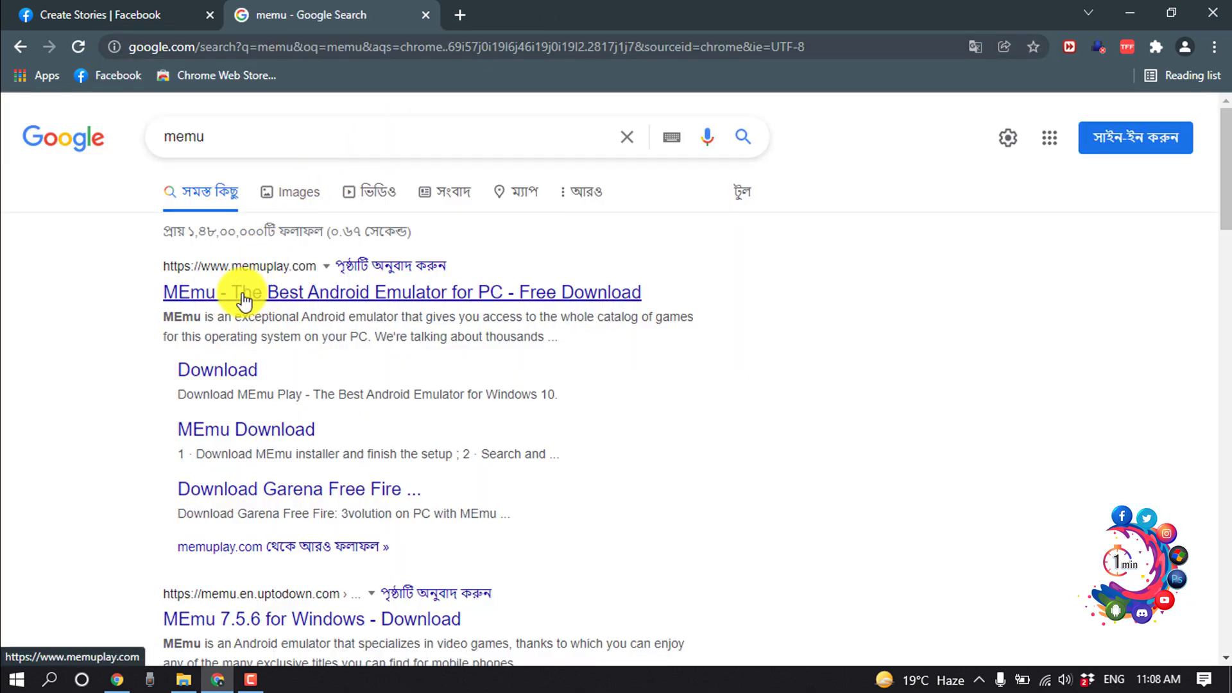
pyautogui.click(281, 296)
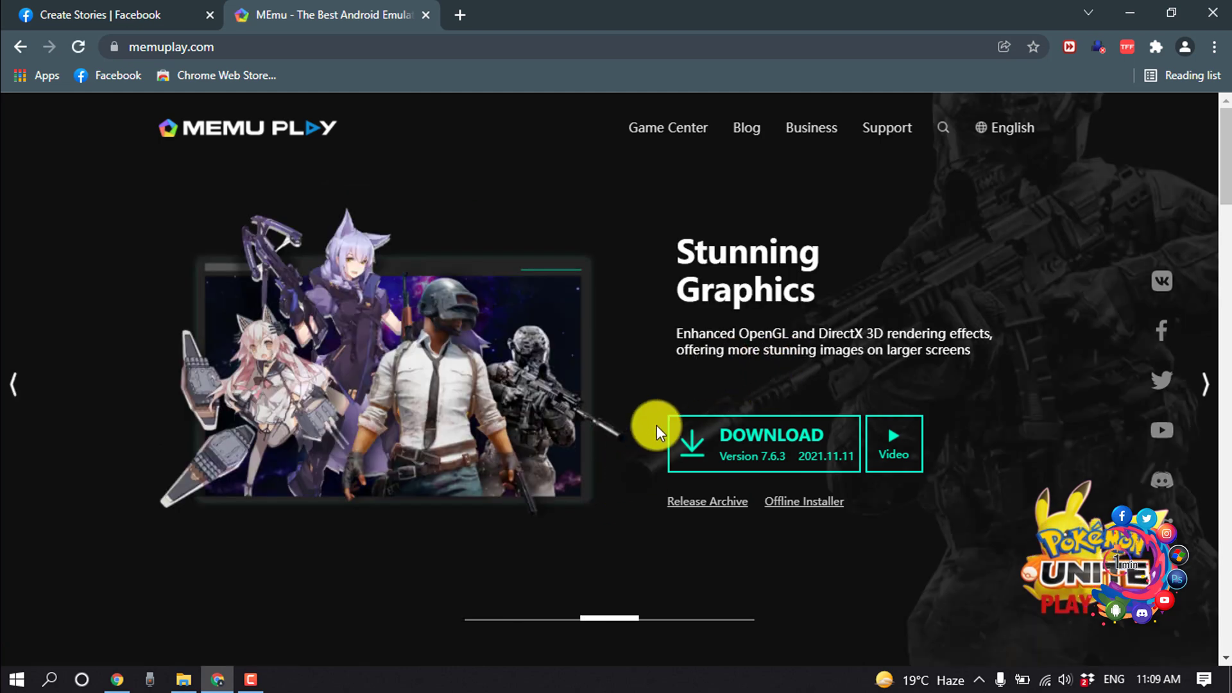
# Switch to File Explorer and select the Memu-Setup.exe installer in the Downloads folder.
pyautogui.click(185, 678)
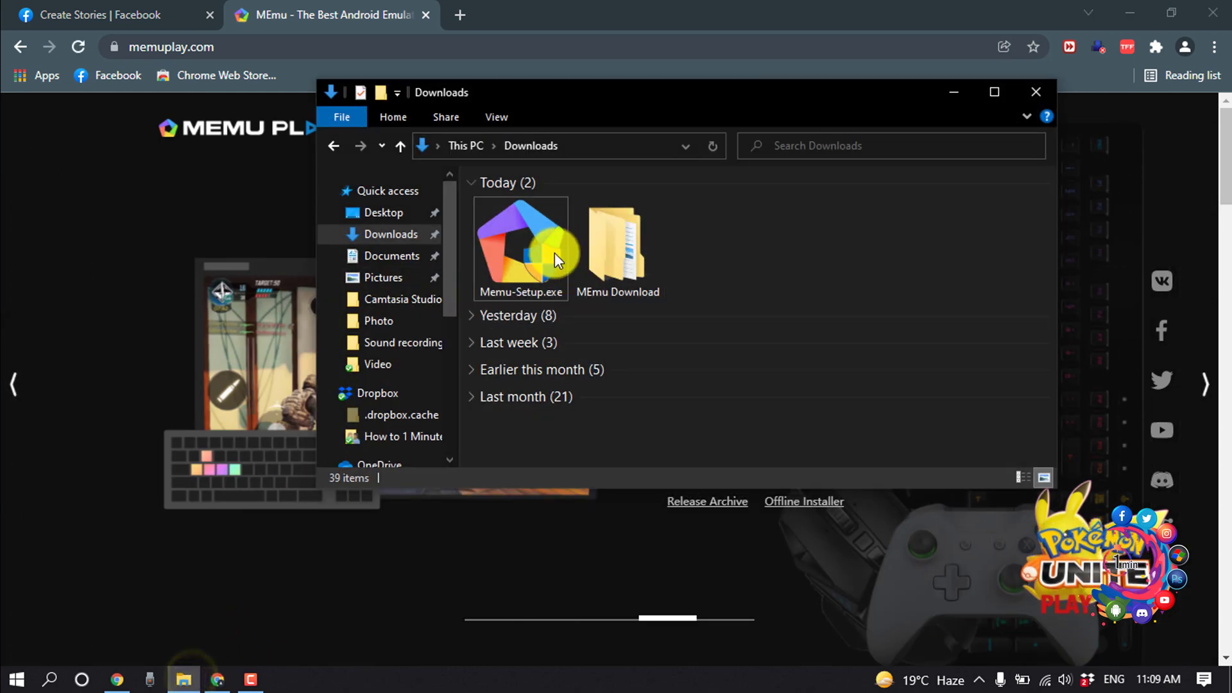
pyautogui.moveTo(507, 275); pyautogui.dragTo(515, 269)
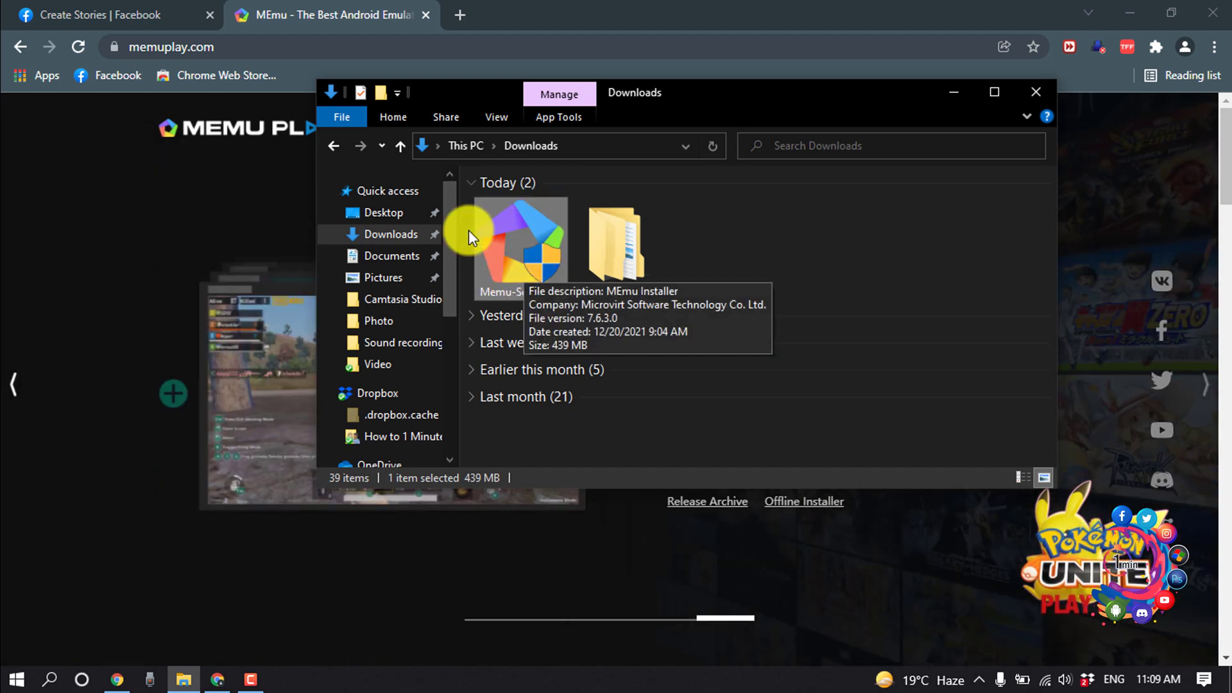
# Close the MEmu website tab and minimize the browser and File Explorer windows.
pyautogui.click(366, 11)
pyautogui.click(427, 14)
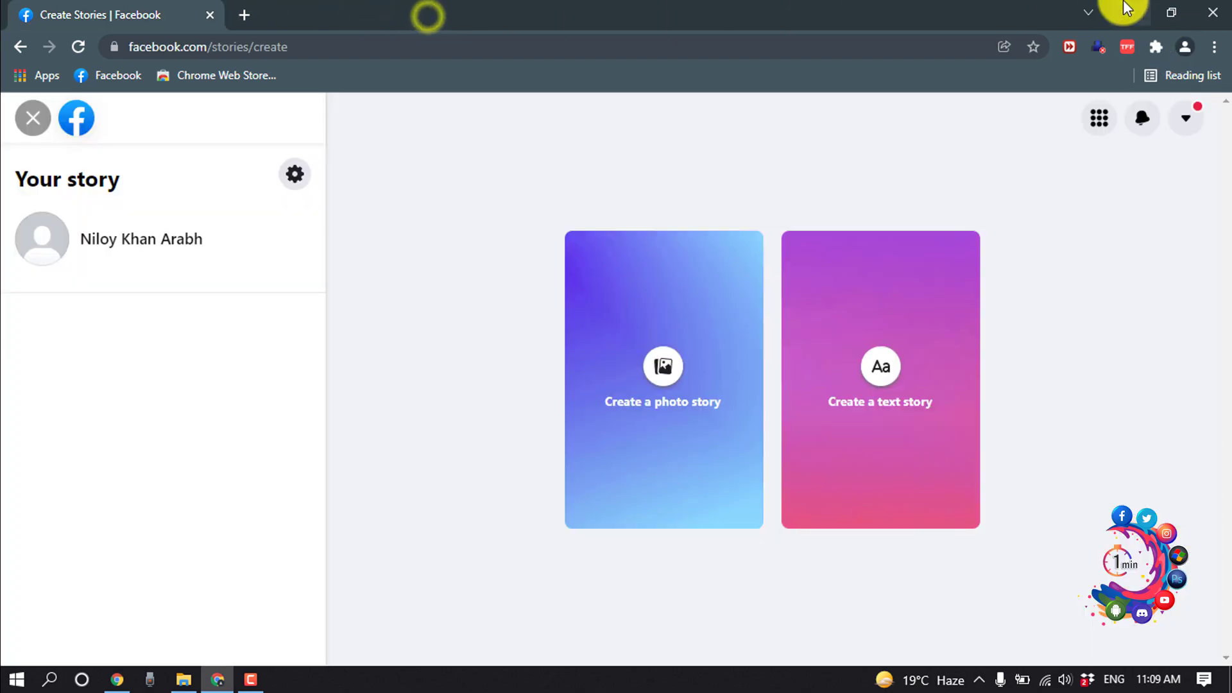
pyautogui.click(1126, 9)
pyautogui.click(960, 91)
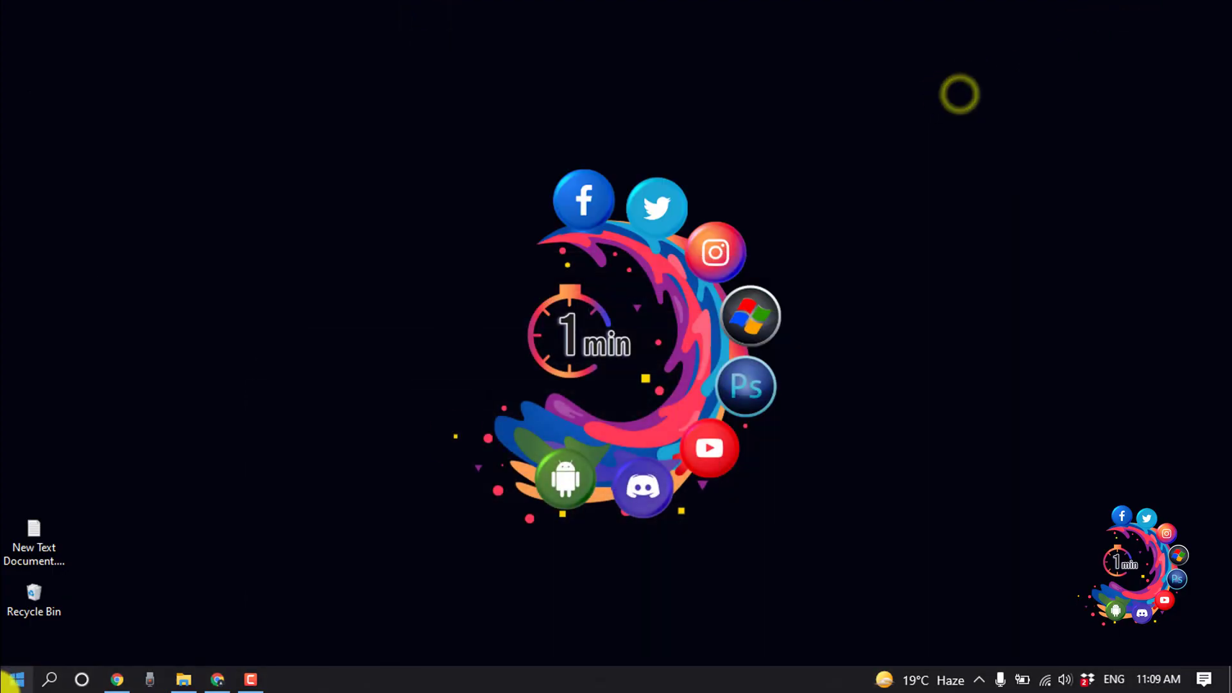
# Launch the MEmu emulator and open the Play Store in it.
pyautogui.click(14, 680)
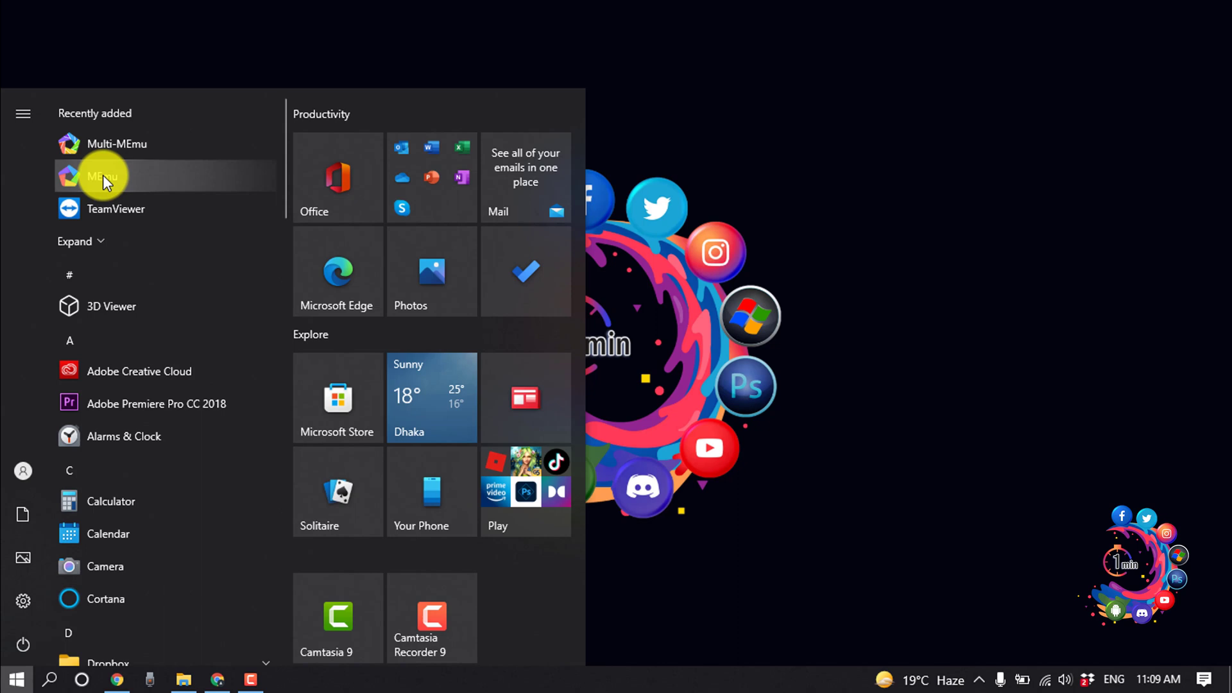
pyautogui.click(97, 179)
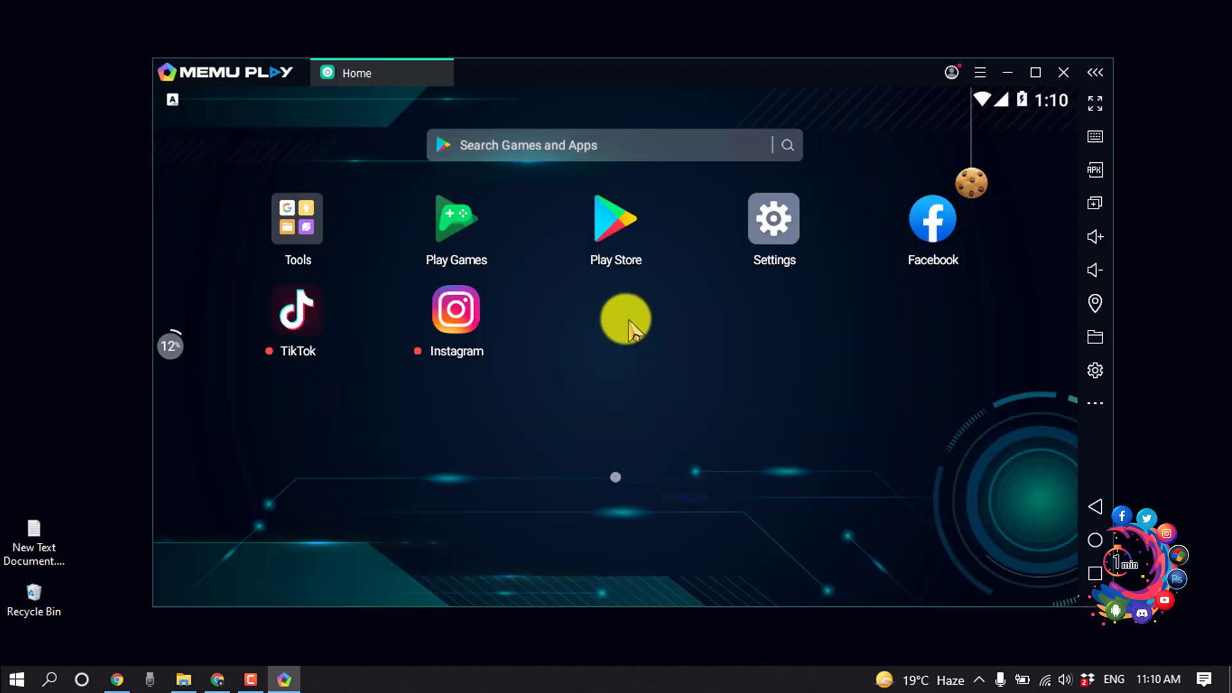
pyautogui.click(615, 239)
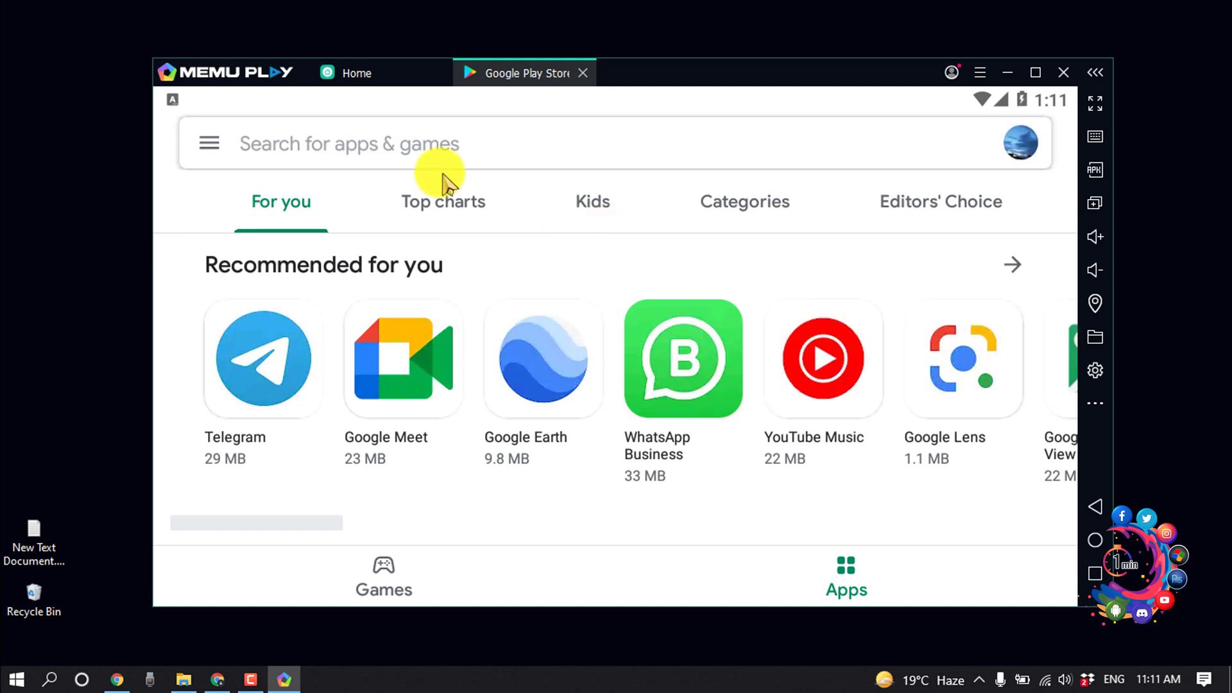
# Search the Play Store for facebook and open the Facebook app's details page.
pyautogui.click(424, 152)
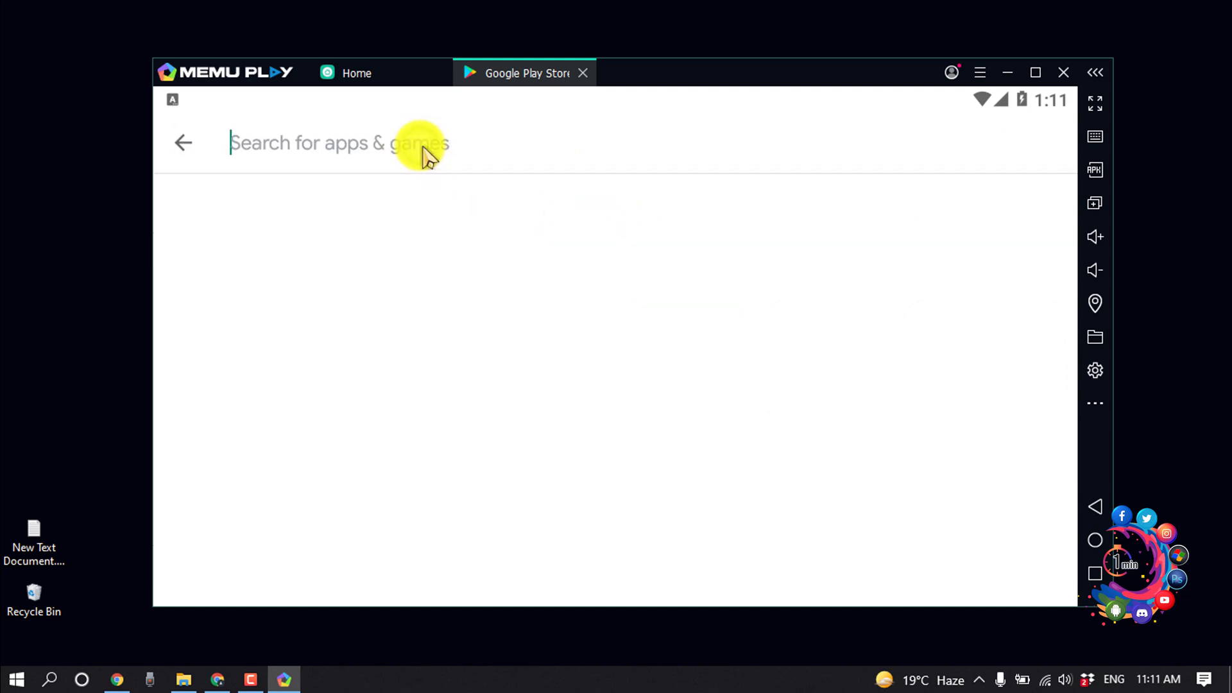
pyautogui.write('face oo')
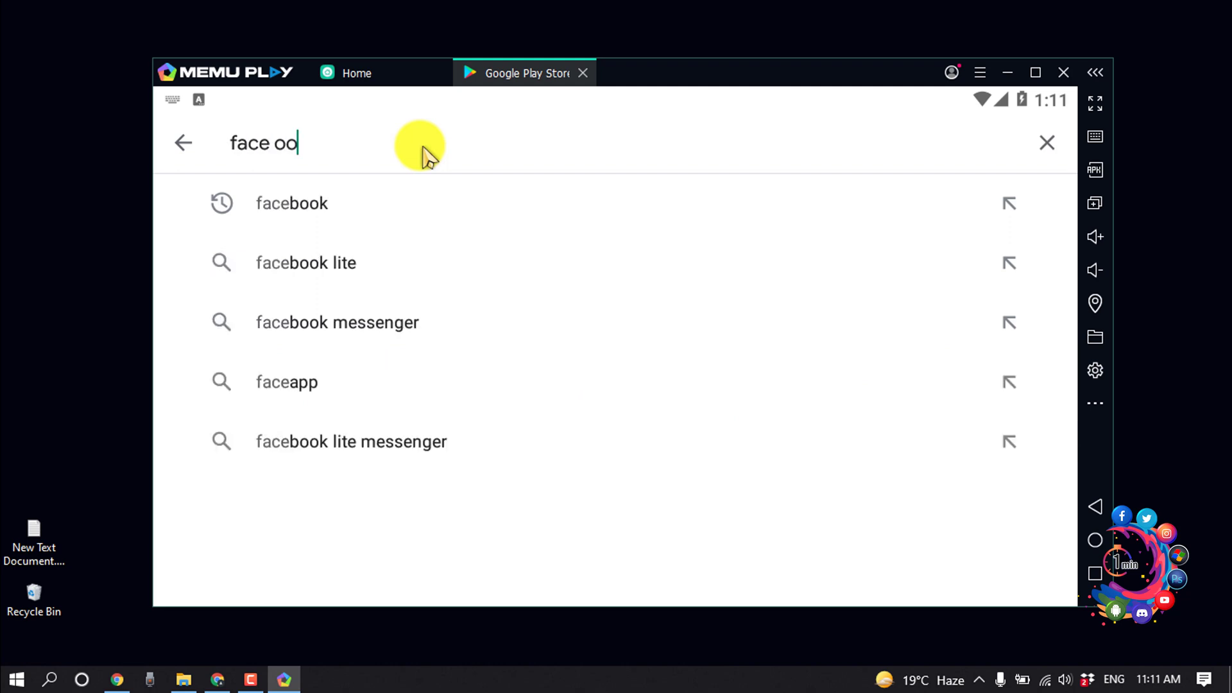
pyautogui.press('BackSpace')
pyautogui.press('BackSpace')
pyautogui.press('BackSpace')
pyautogui.press('Return')
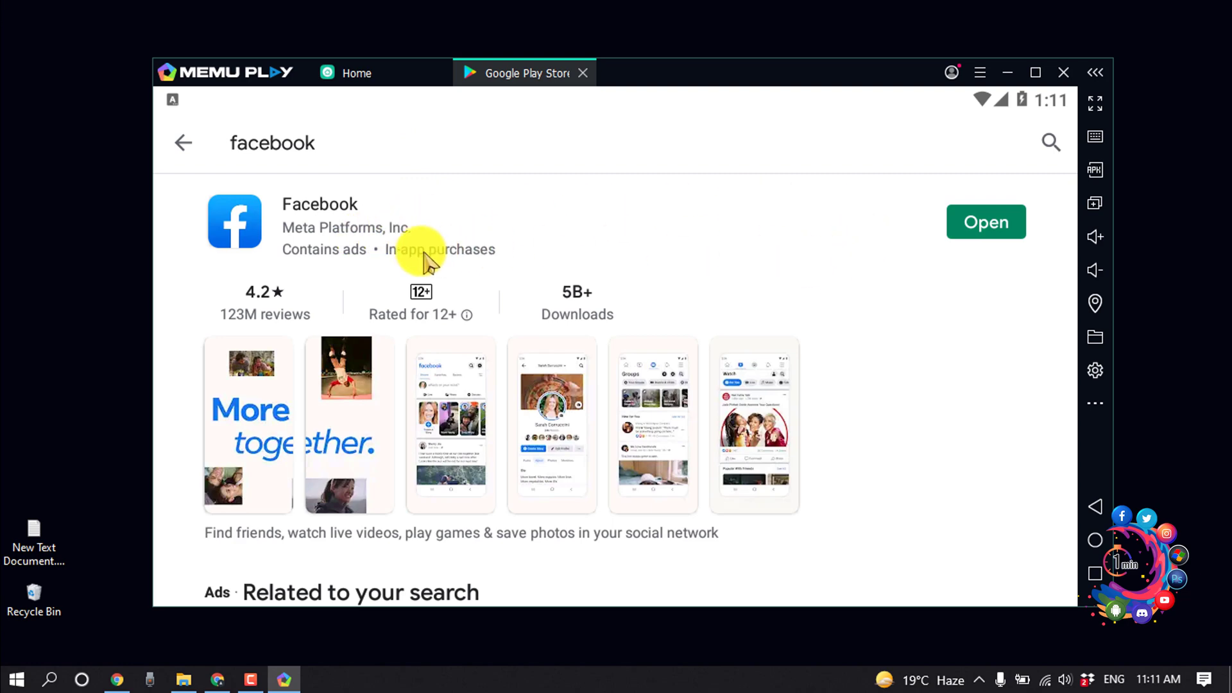
pyautogui.click(600, 215)
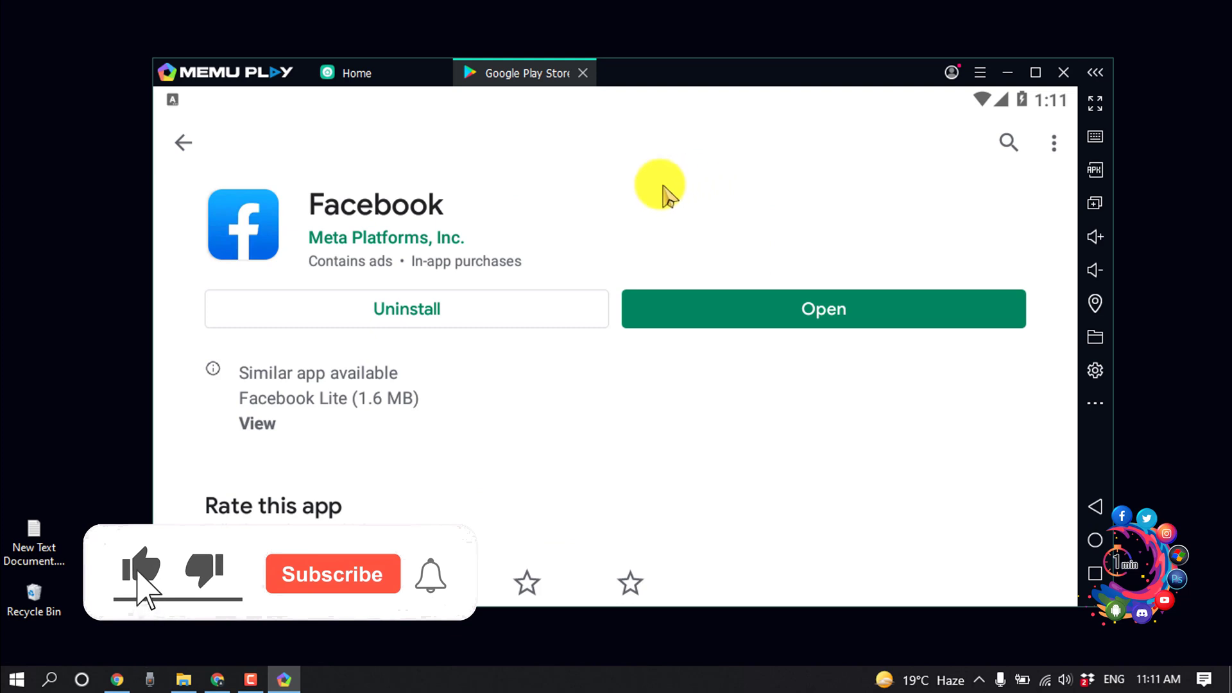
# Return to the emulator's home screen and open the Facebook app.
pyautogui.click(184, 143)
pyautogui.click(372, 70)
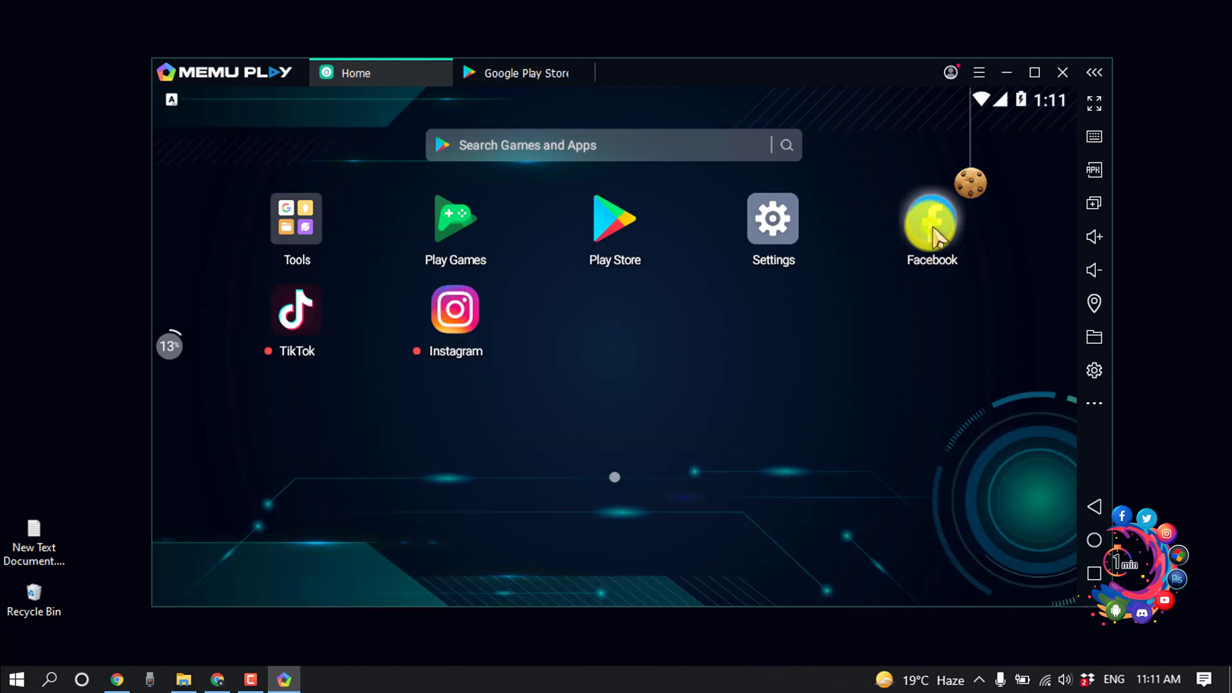
pyautogui.click(924, 233)
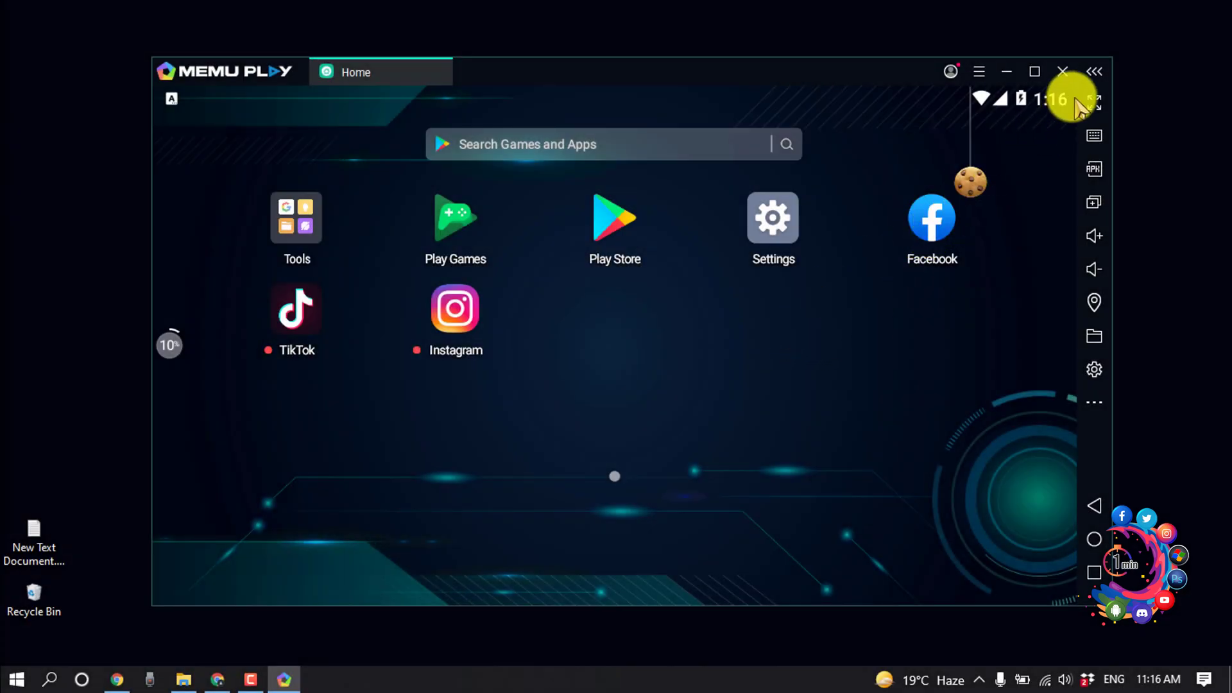
# Close the MEmu emulator.
pyautogui.click(1066, 72)
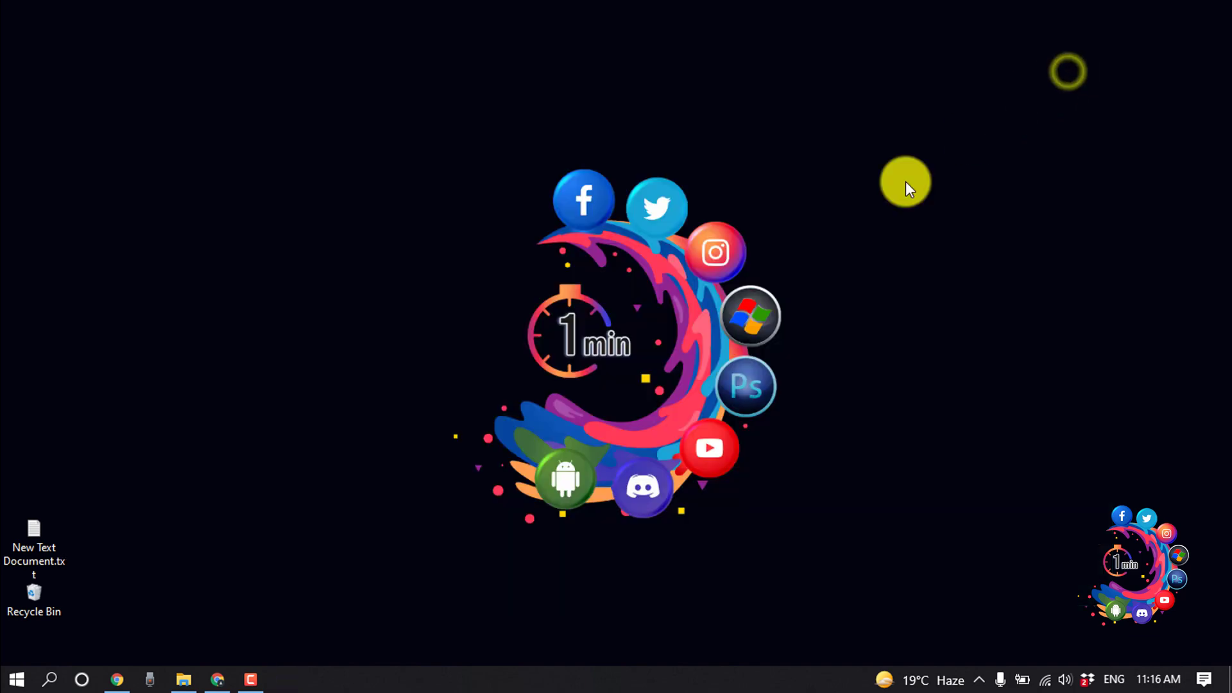
pyautogui.click(979, 680)
pyautogui.click(978, 682)
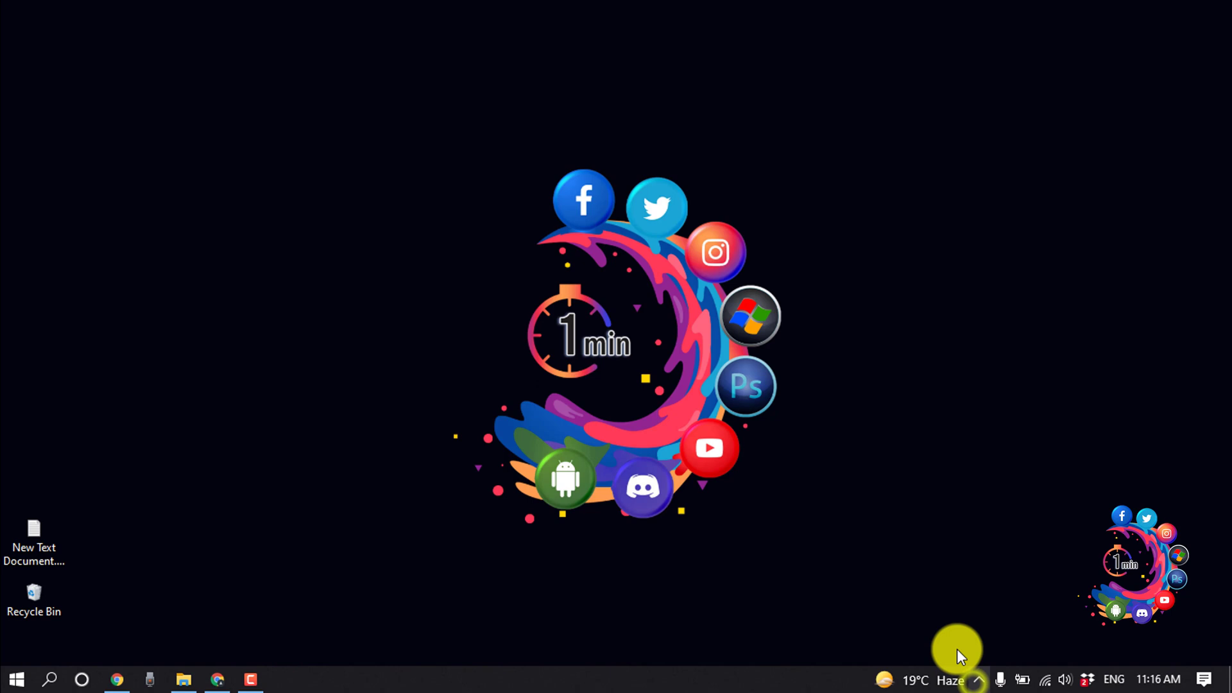
# Switch to File Explorer and locate Untitled Project.mp4 in the How to 1 Minute folder inside Downloads.
pyautogui.click(182, 680)
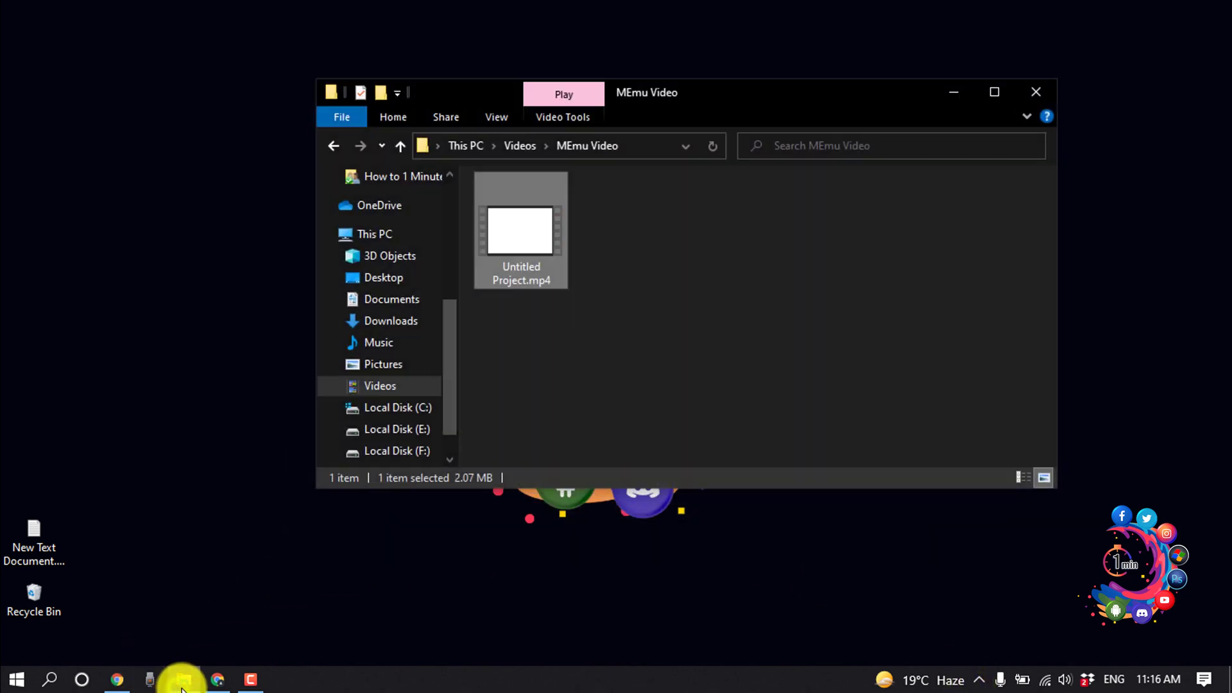
pyautogui.click(684, 244)
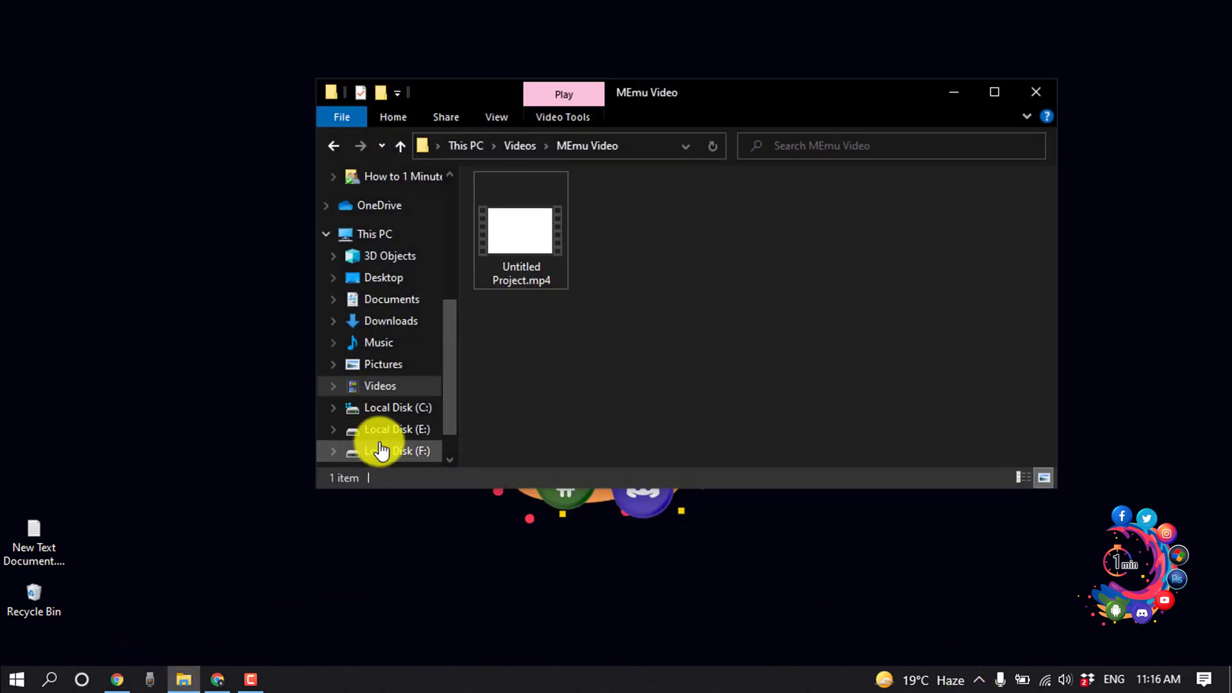
pyautogui.click(416, 329)
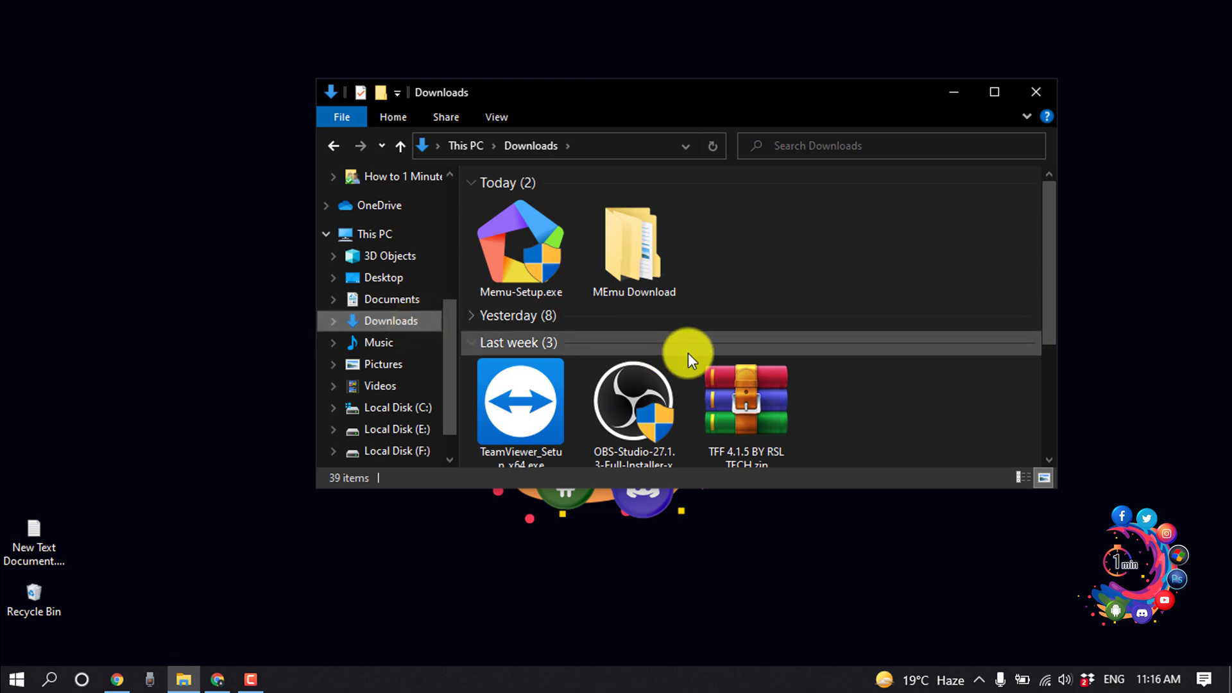
pyautogui.scroll(-3, 688, 353)
pyautogui.doubleClick(953, 358)
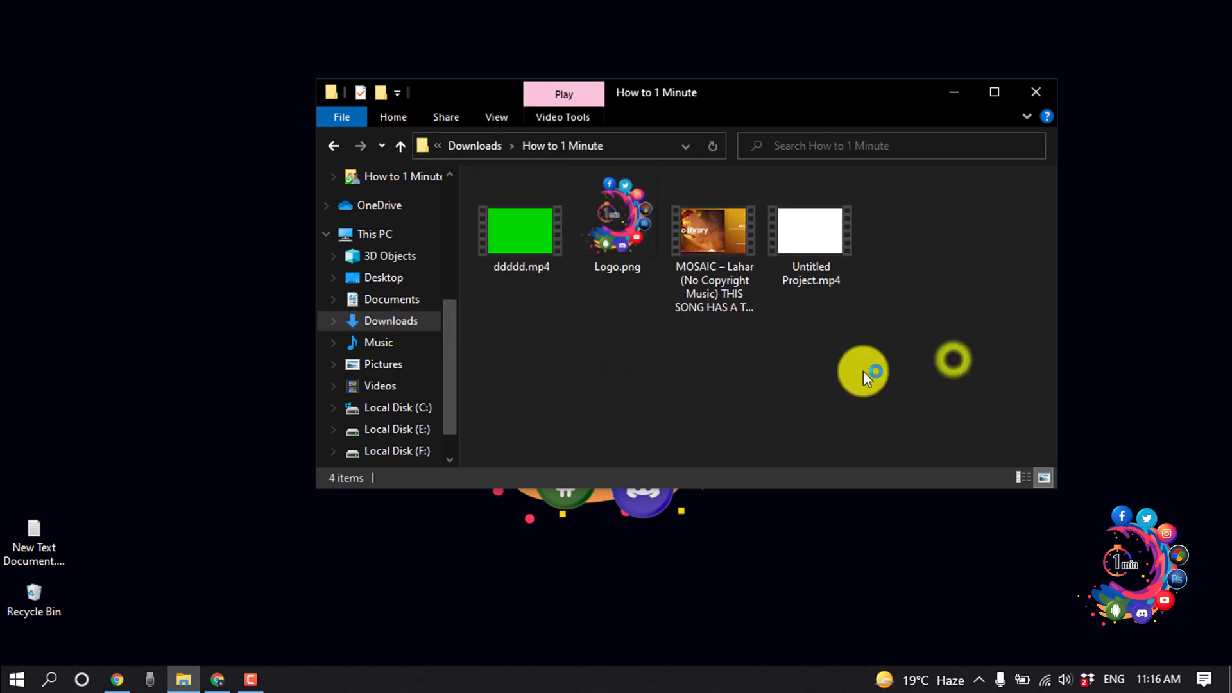
pyautogui.click(815, 246)
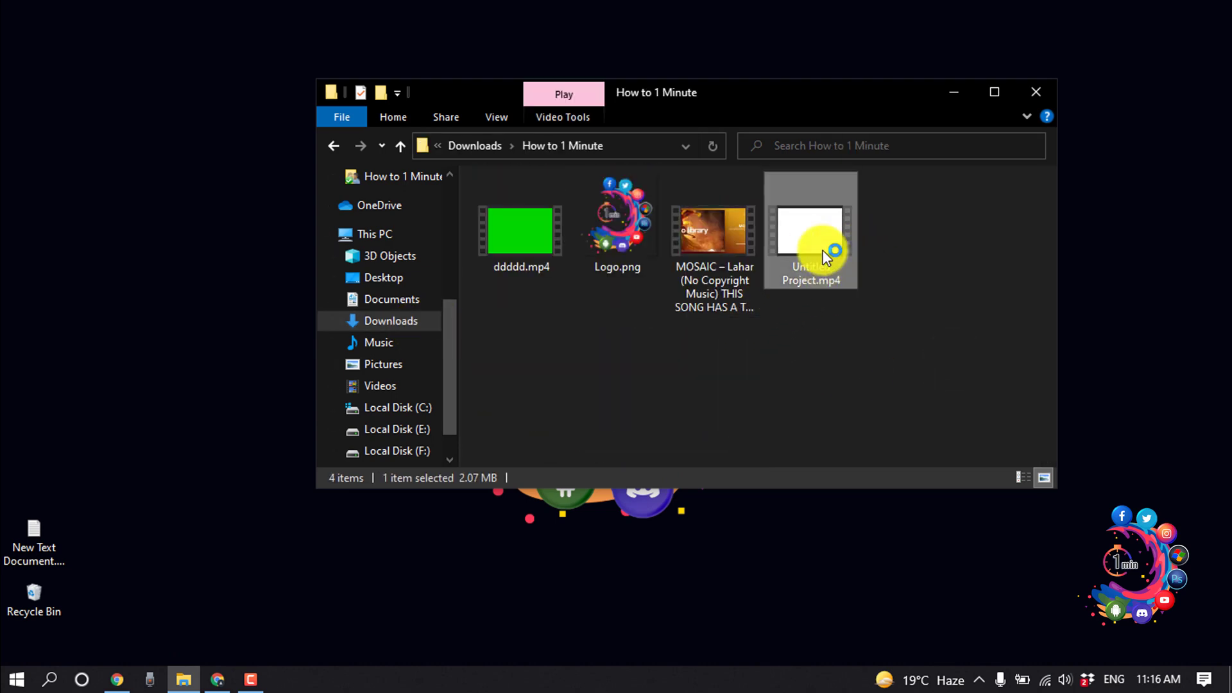
# Check Untitled Project.mp4 in the MEmu Video folder inside Videos, and minimize the File Explorer window.
pyautogui.click(380, 386)
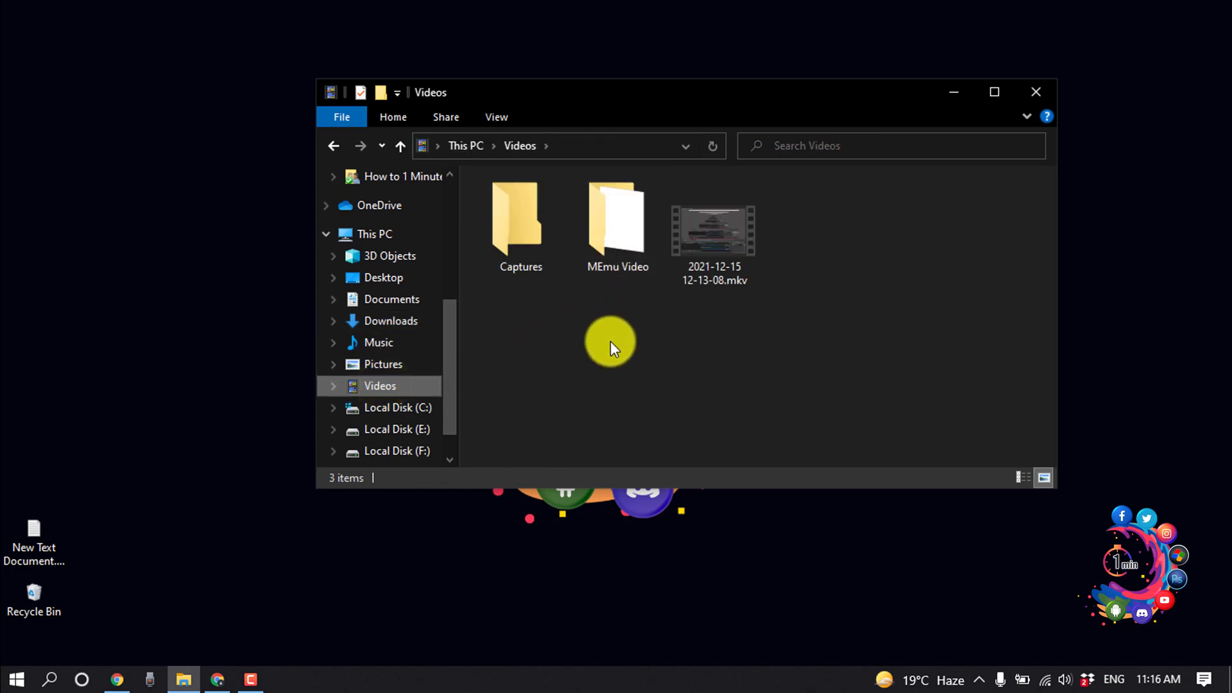
pyautogui.doubleClick(645, 250)
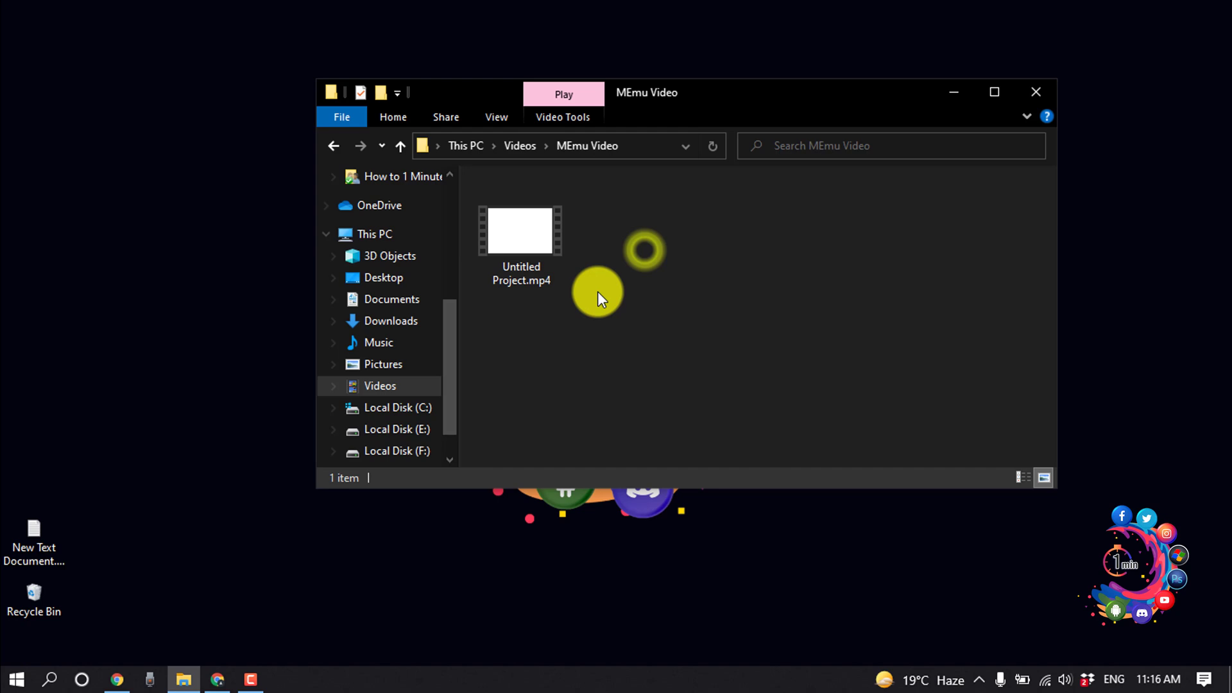
pyautogui.moveTo(567, 254)
pyautogui.mouseDown()
pyautogui.moveTo(586, 238)
pyautogui.moveTo(563, 263)
pyautogui.mouseUp()
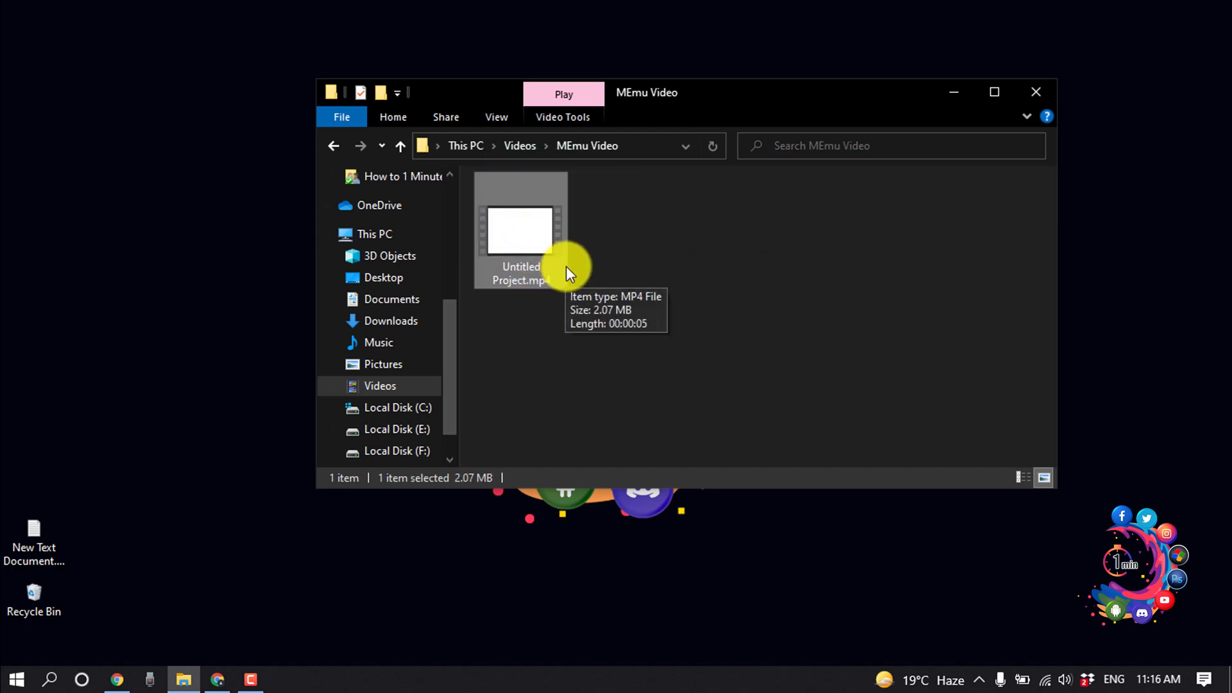
pyautogui.click(626, 249)
pyautogui.click(949, 101)
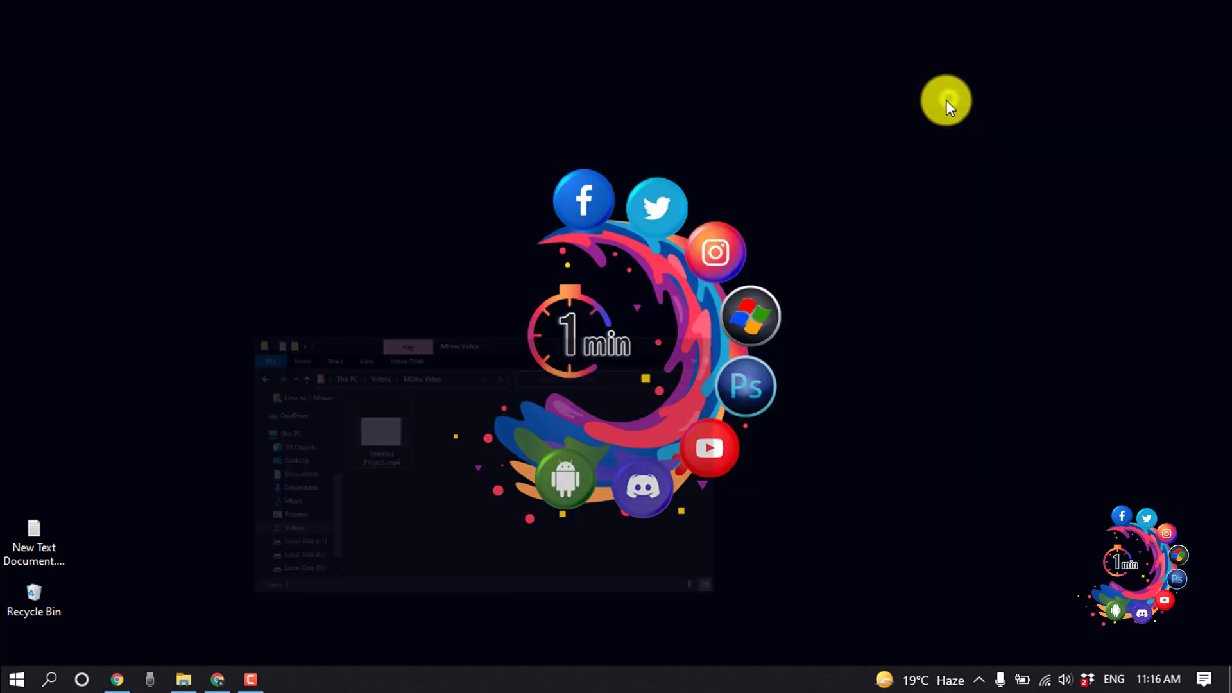
# Launch MEmu again and open the Facebook app's story creation screen.
pyautogui.click(10, 688)
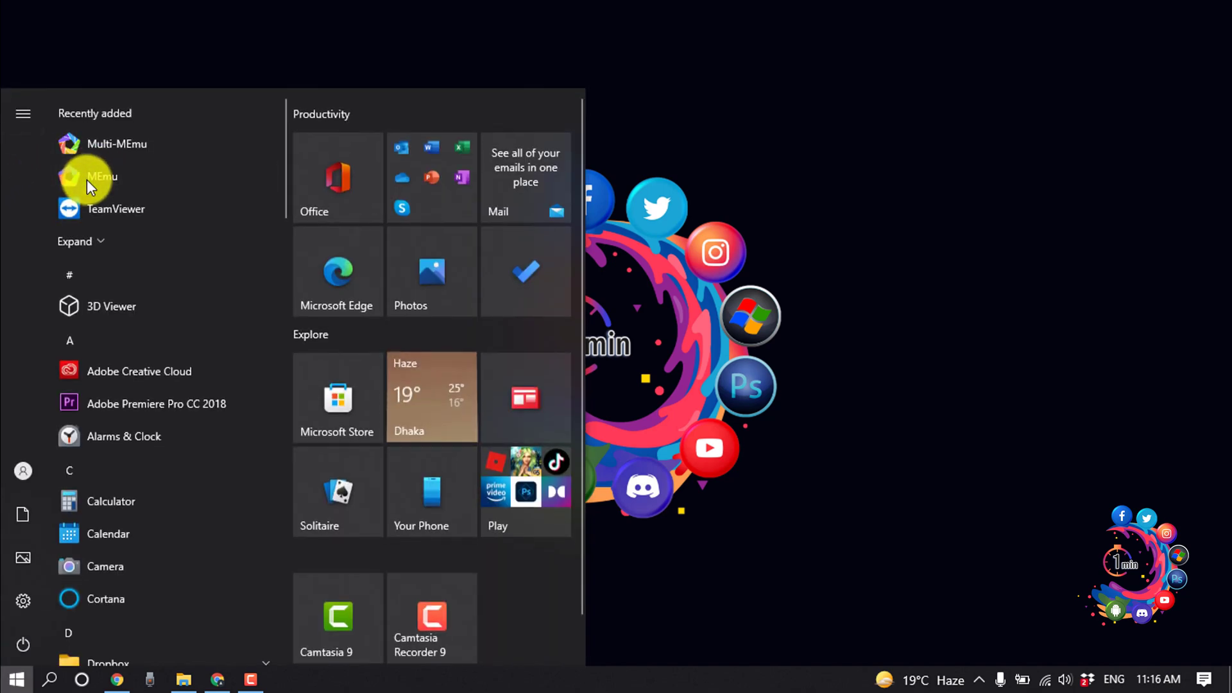
pyautogui.click(95, 175)
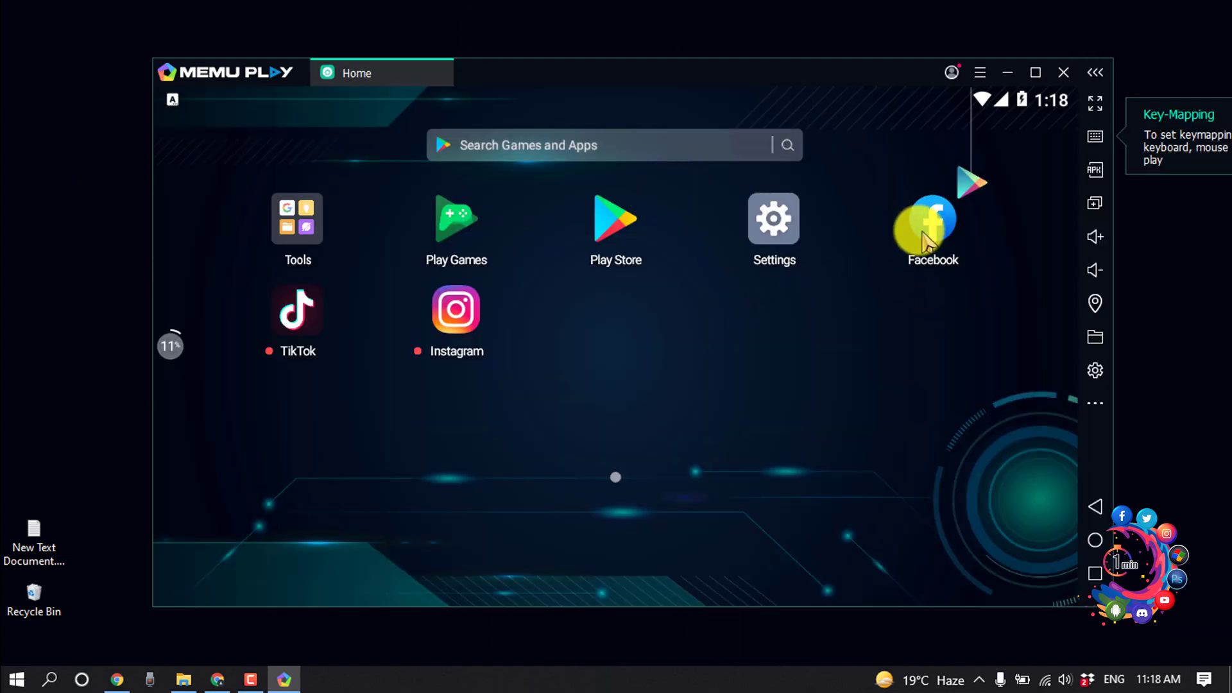
pyautogui.click(929, 237)
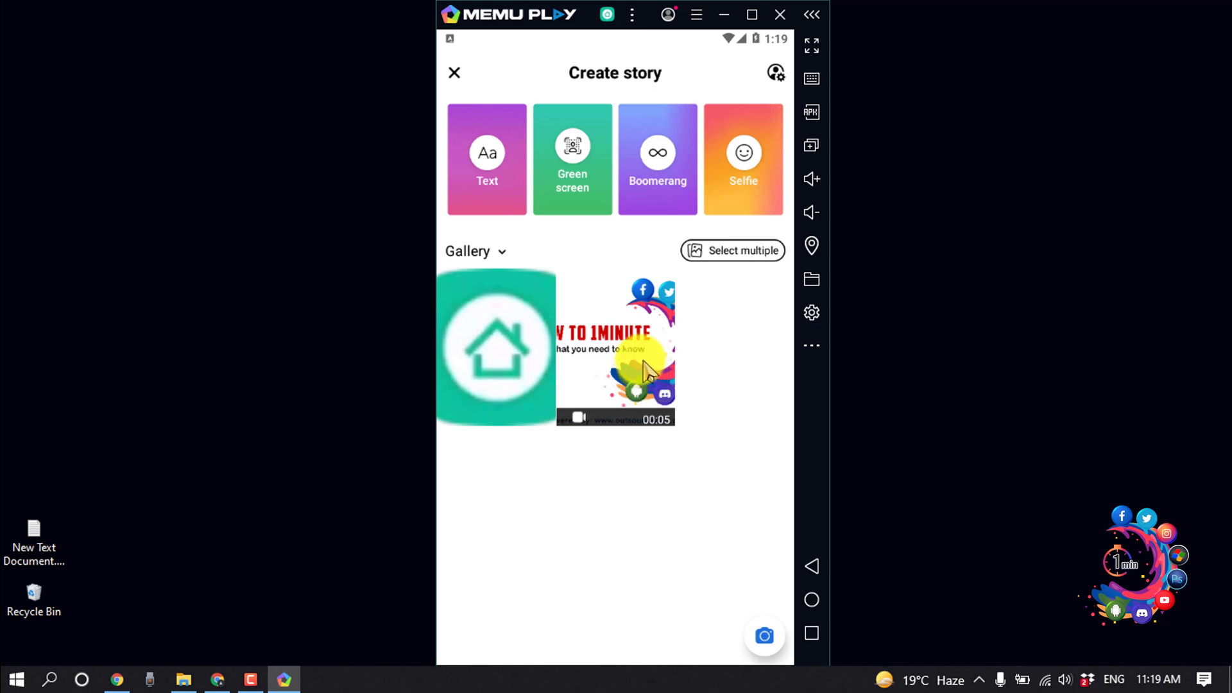
# Choose the five-second How to 1Minute video from the gallery and share it as a Facebook story.
pyautogui.click(646, 370)
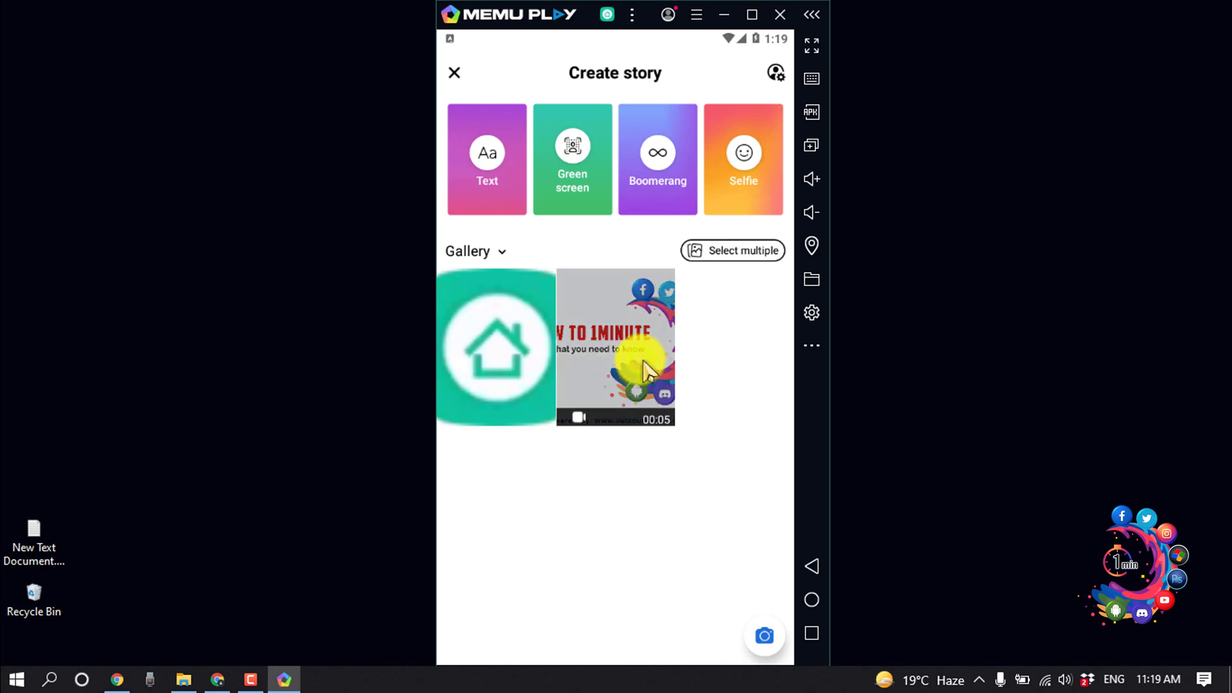
pyautogui.click(642, 371)
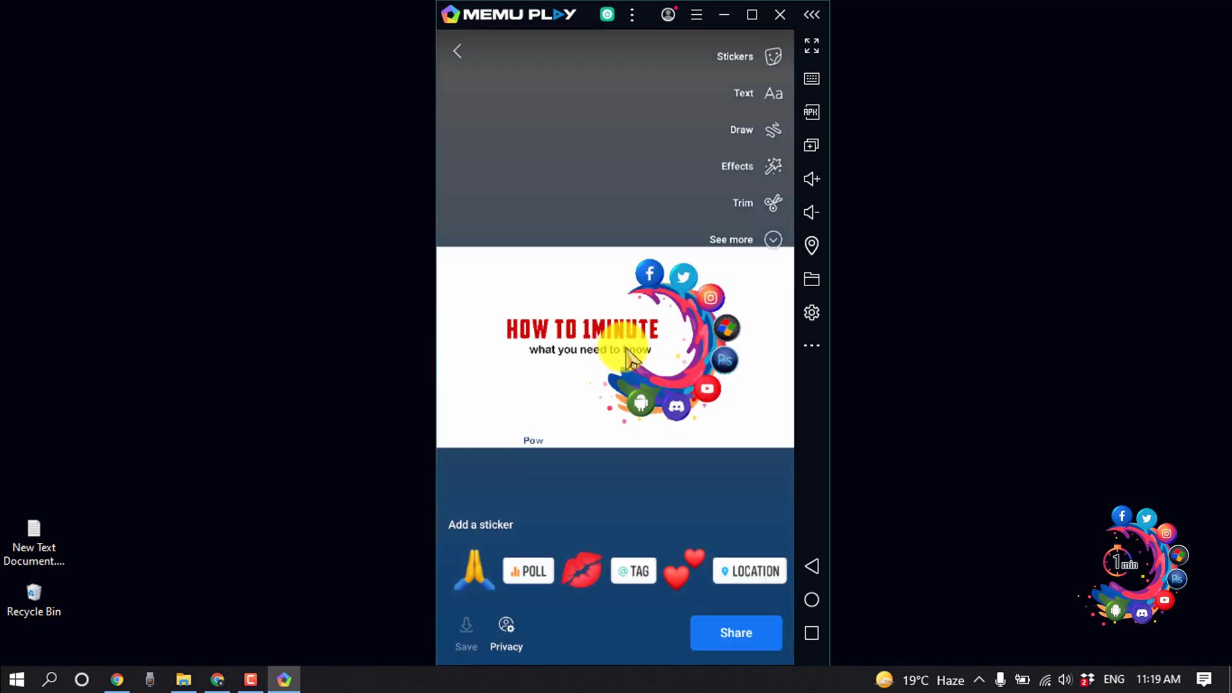
pyautogui.click(720, 633)
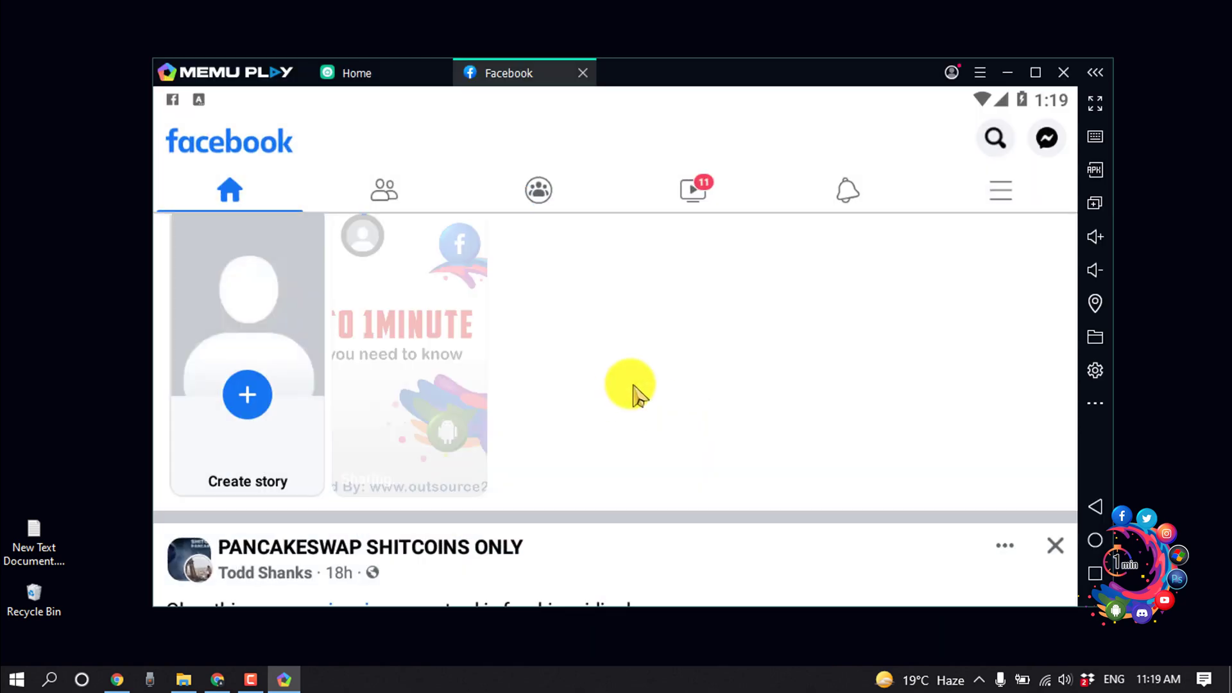
# Find the shared video story in the Facebook feed and view it.
pyautogui.scroll(-3, 578, 388)
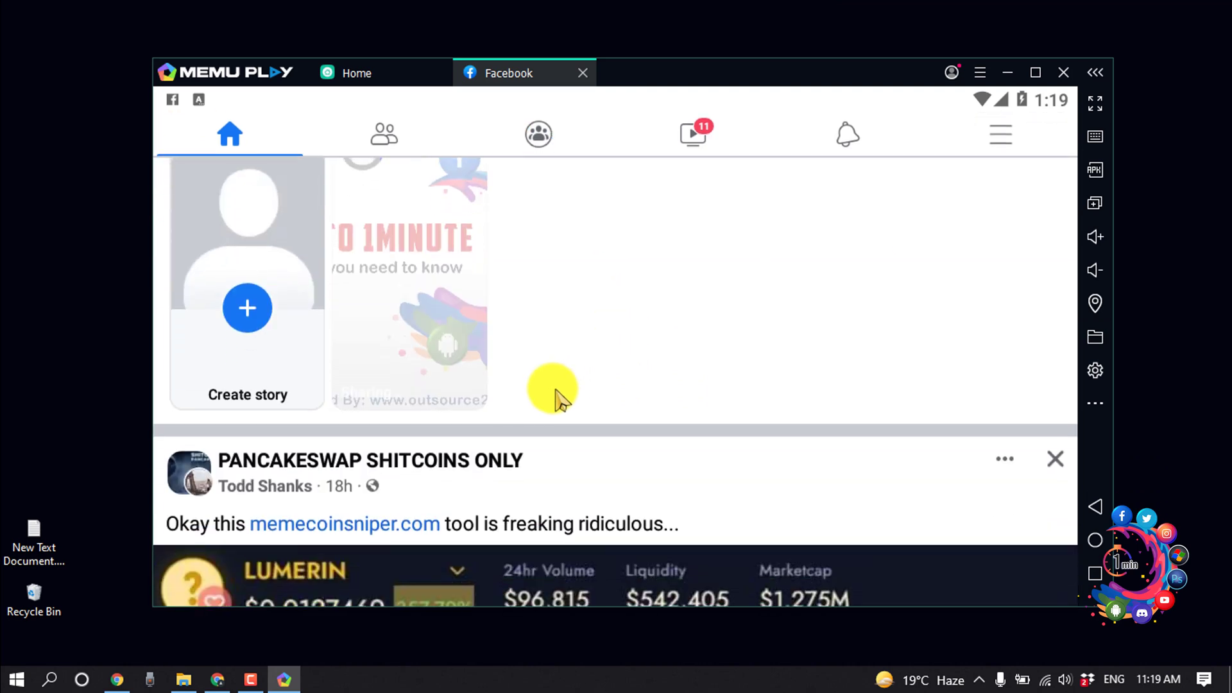
pyautogui.scroll(4, 436, 398)
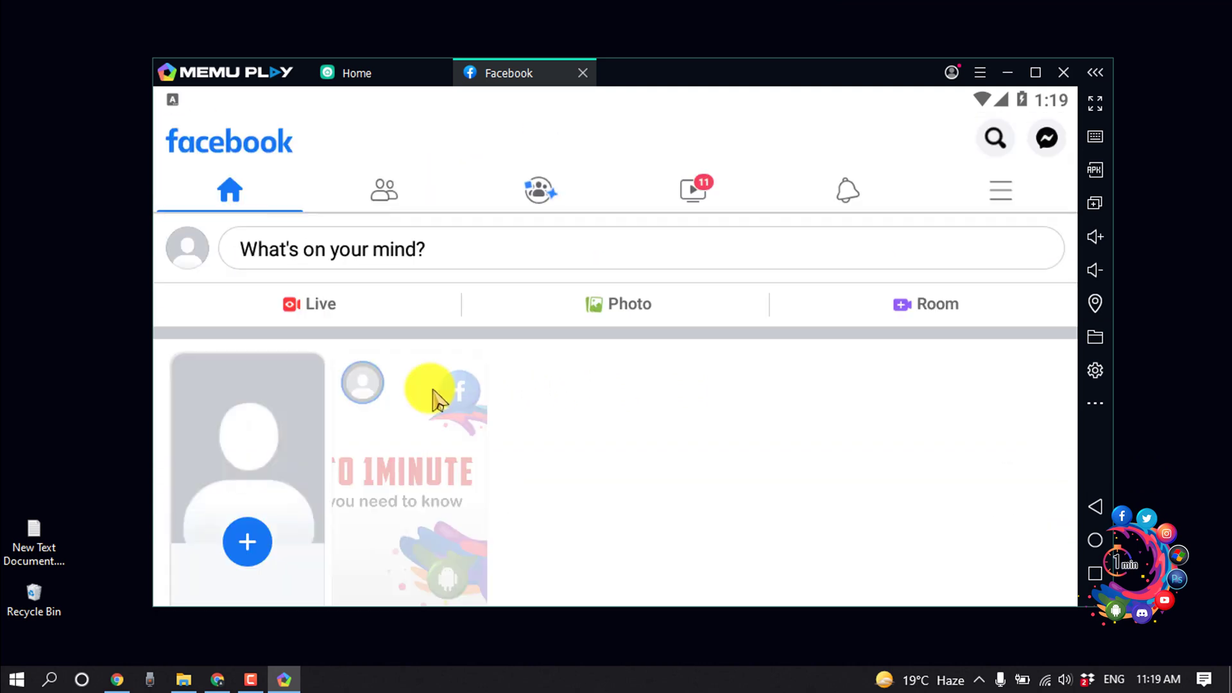
pyautogui.scroll(-3, 435, 398)
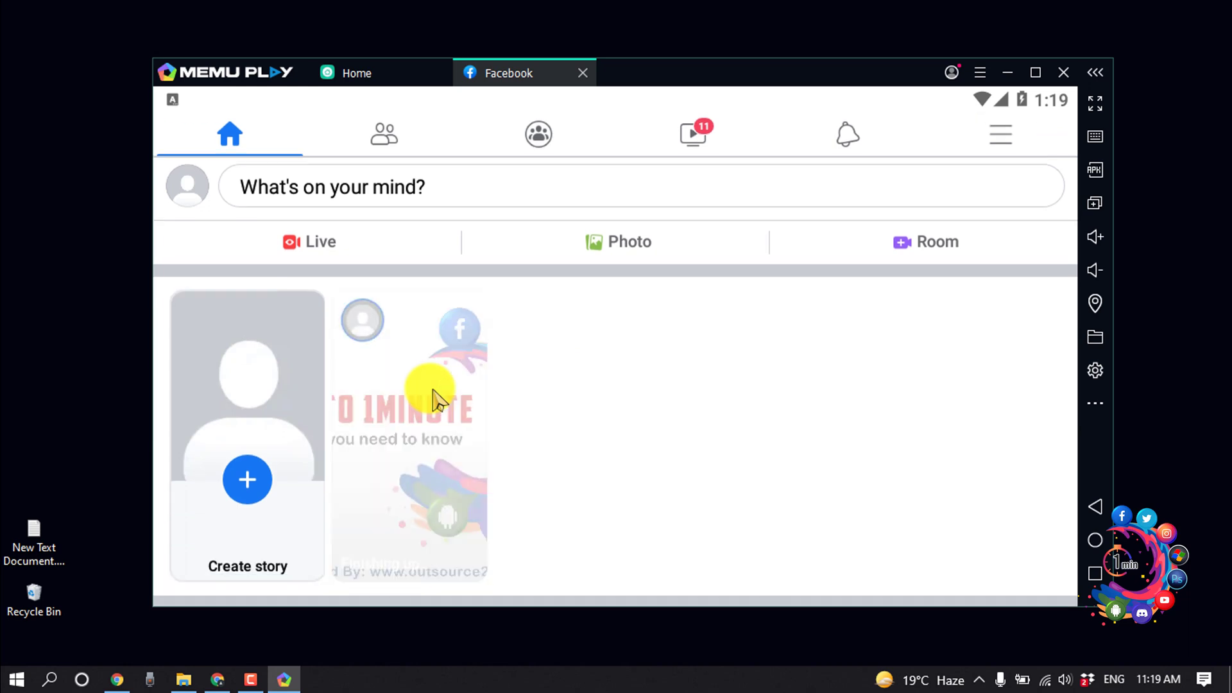
pyautogui.scroll(3, 435, 398)
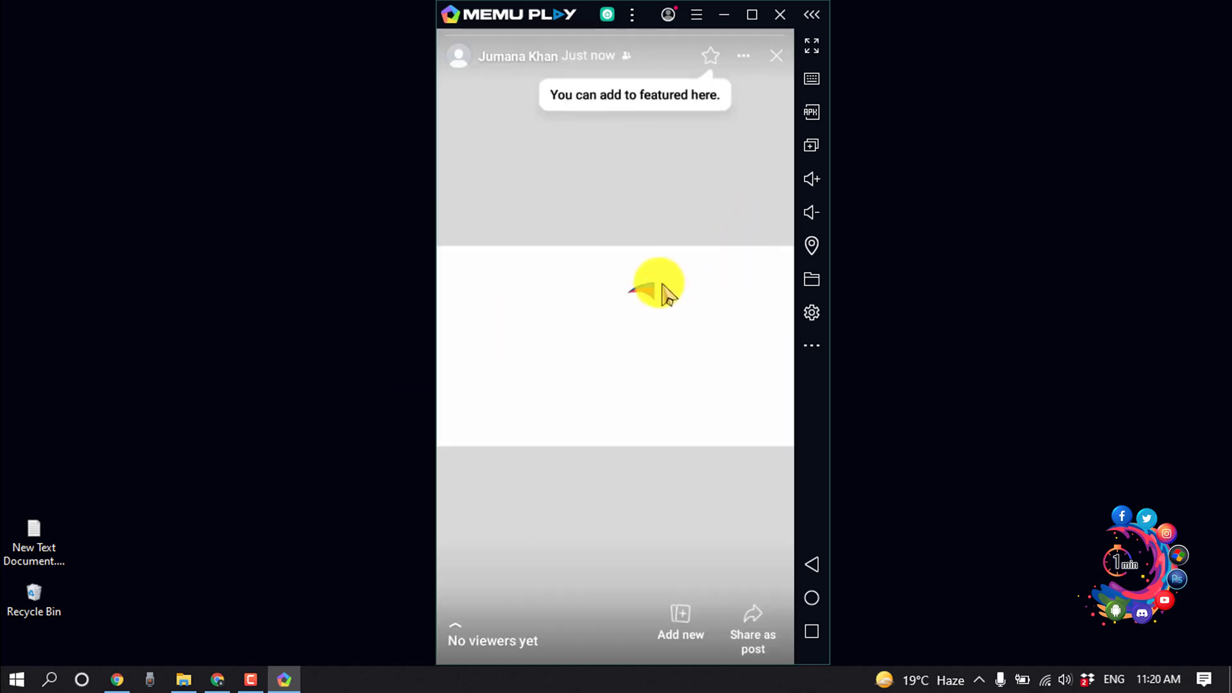
pyautogui.click(719, 64)
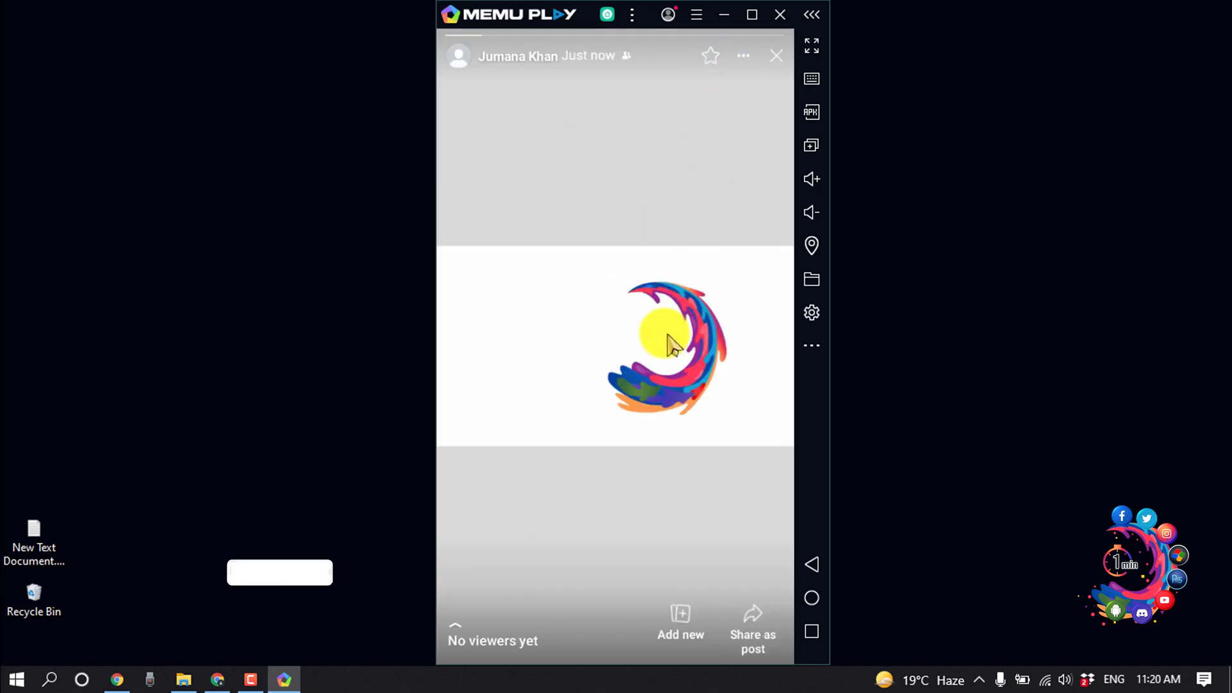